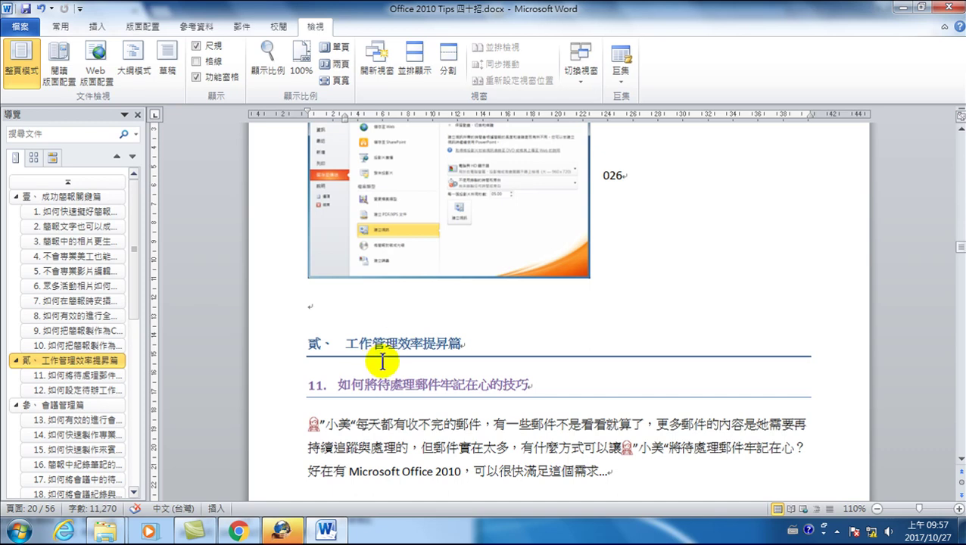
Step: Scroll the Office 2010 Tips 四十招 document down to section 11
scroll(377, 359, down, 1)
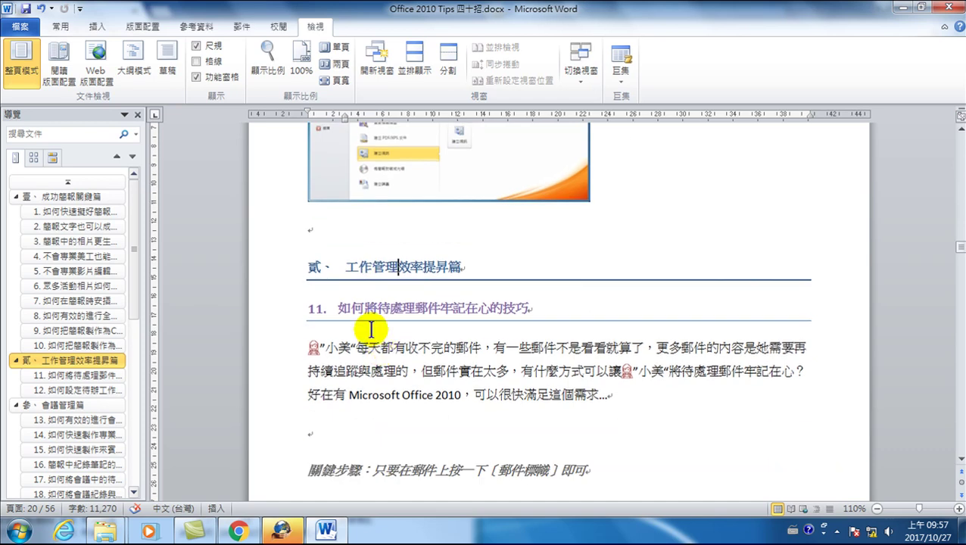
Step: Select section 11's opening paragraph to inspect its spacing
mouse_move(325, 347)
mouse_down()
mouse_move(491, 401)
mouse_move(615, 395)
mouse_up()
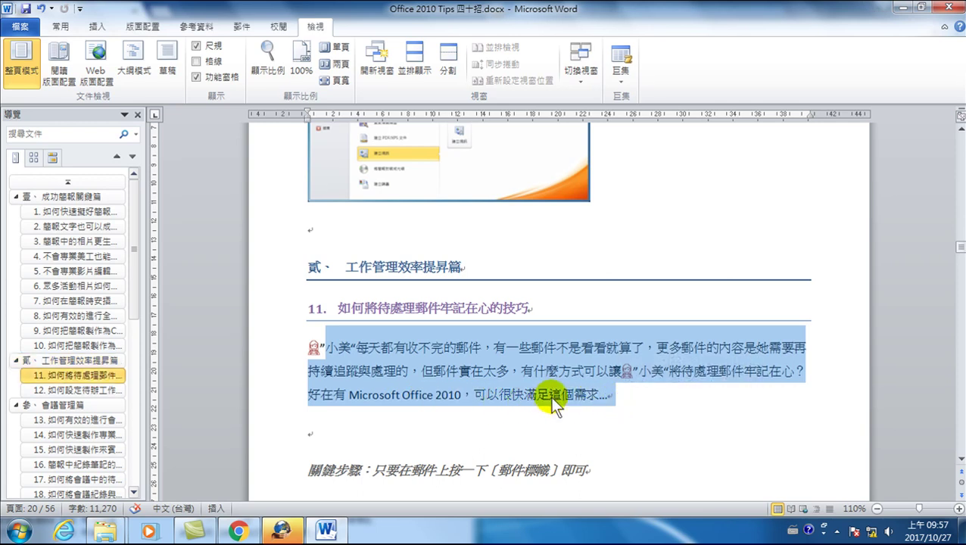
scroll(399, 376, down, 3)
scroll(399, 375, down, 3)
scroll(397, 373, up, 3)
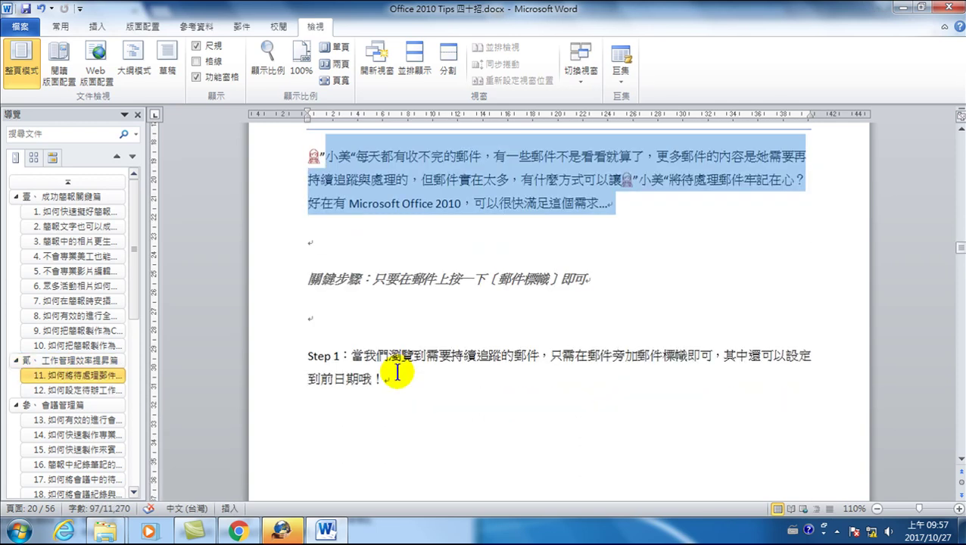
click(361, 239)
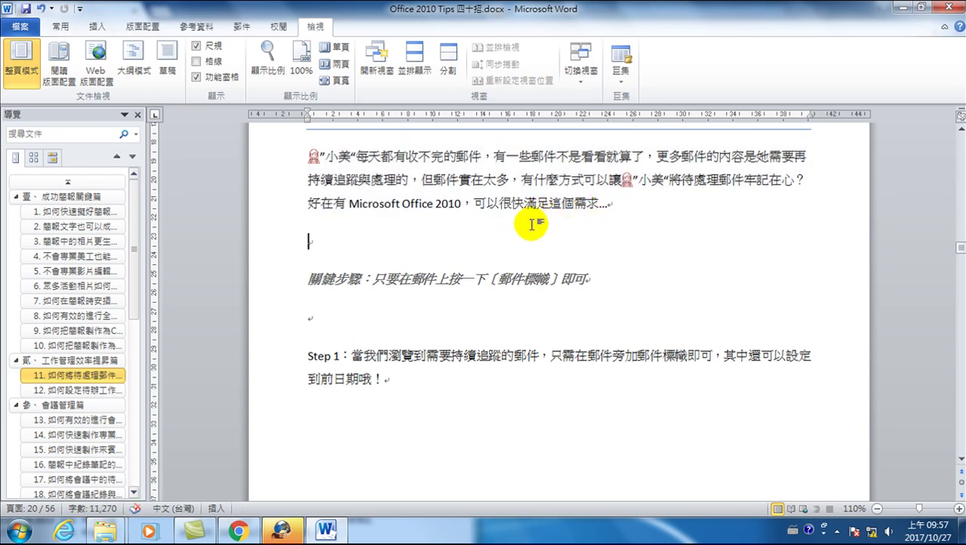
scroll(501, 206, up, 1)
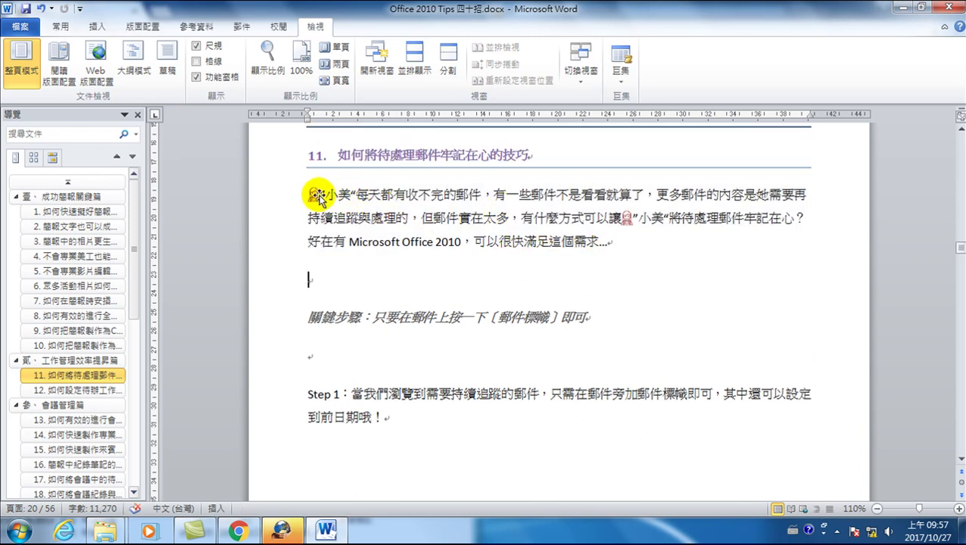
double_click(287, 202)
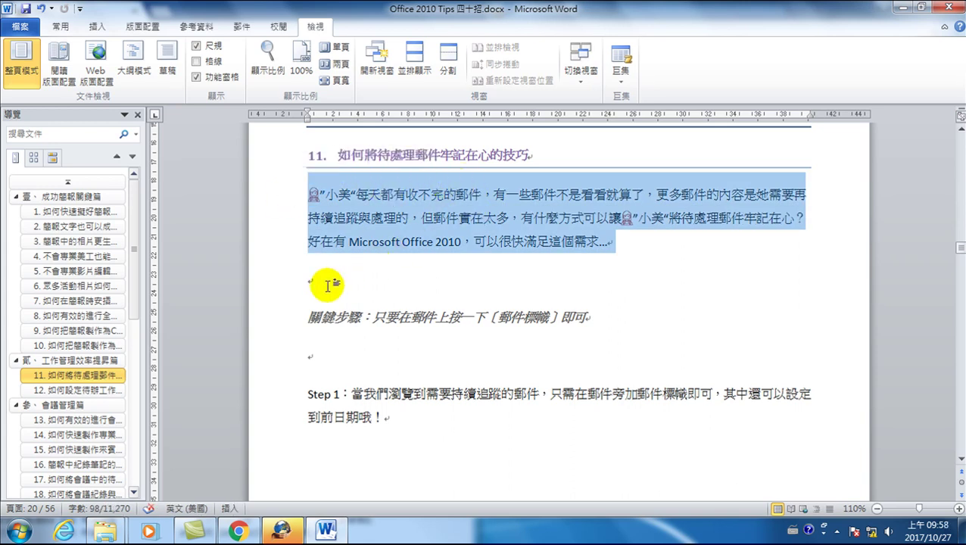
Step: Delete the blank lines below the opening paragraph and above Step 1, then reselect through 關鍵步驟
click(269, 282)
key(Delete)
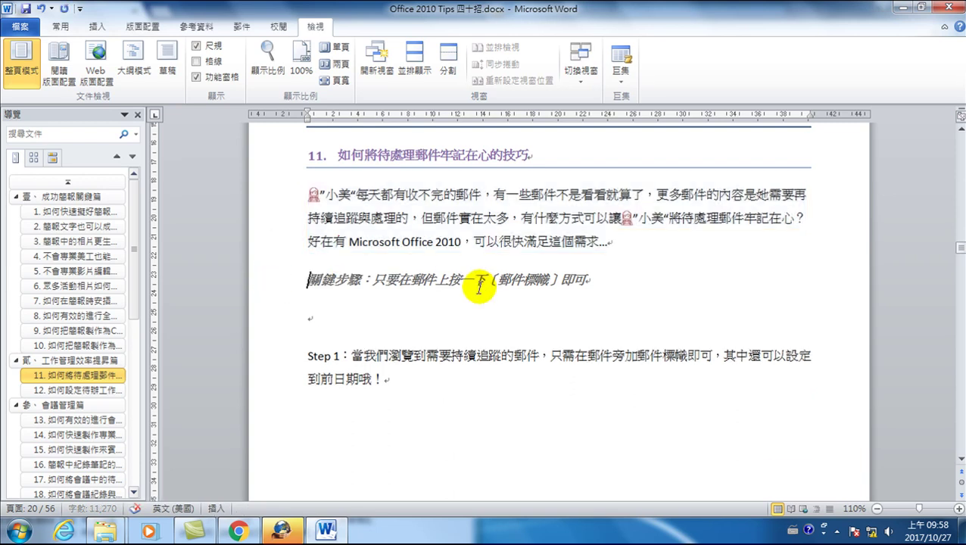
click(270, 318)
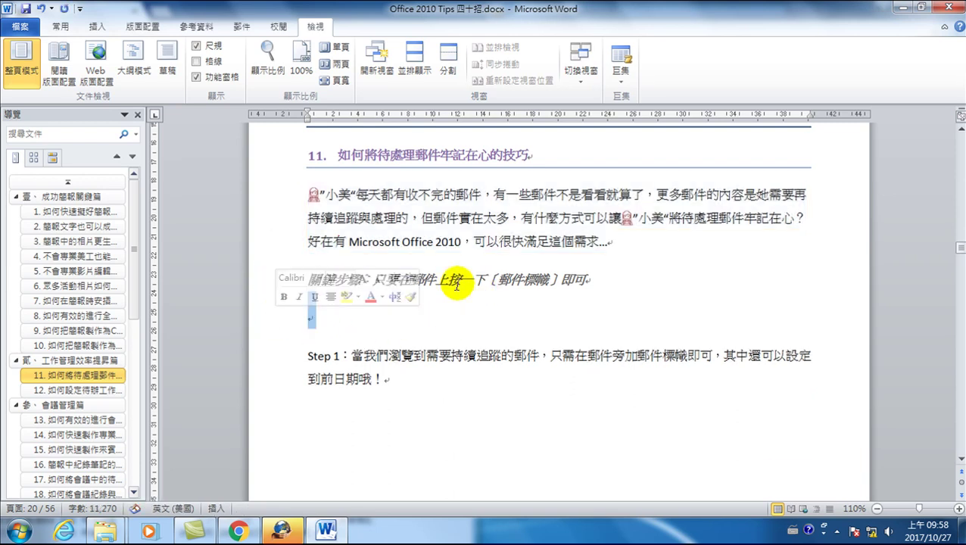
key(Delete)
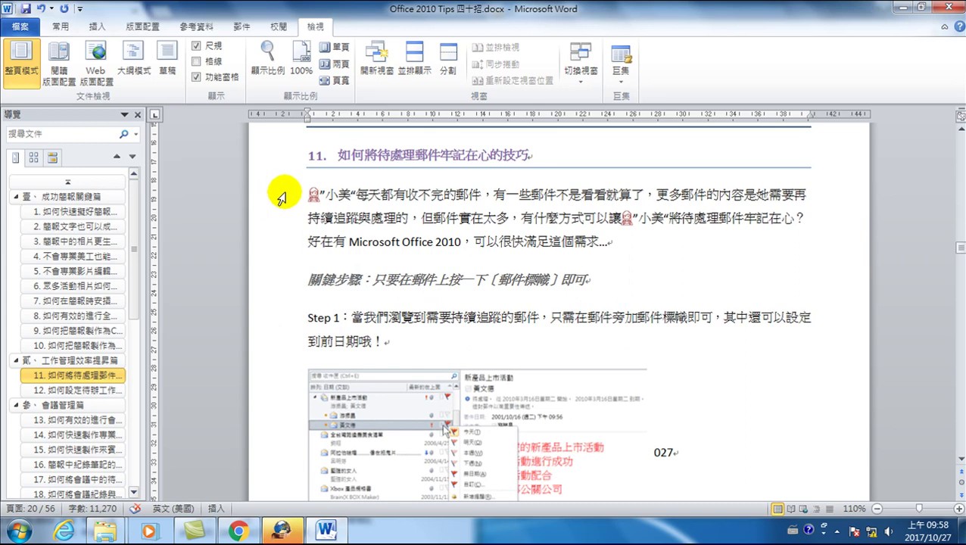
double_click(280, 193)
mouse_move(282, 248)
mouse_down()
mouse_move(287, 316)
mouse_move(287, 219)
mouse_move(291, 242)
mouse_up()
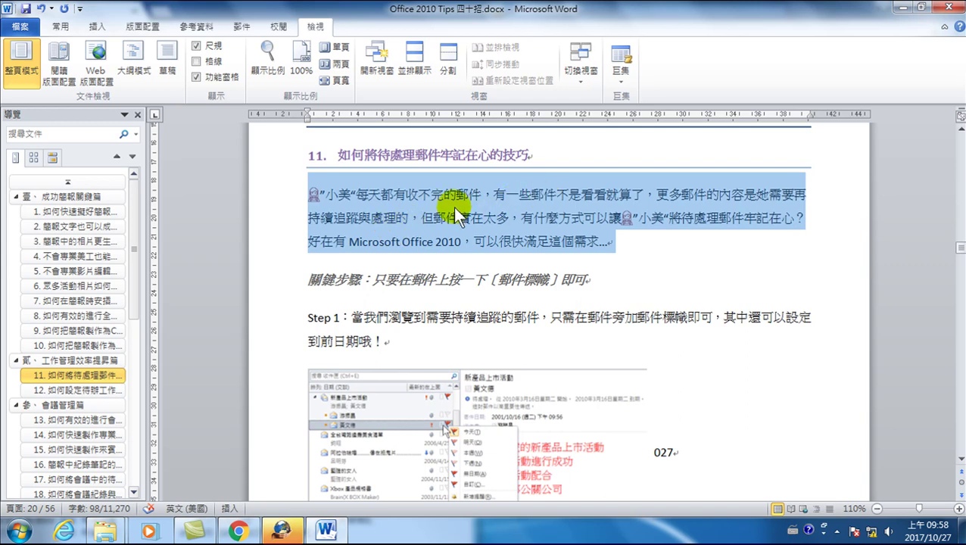
click(417, 204)
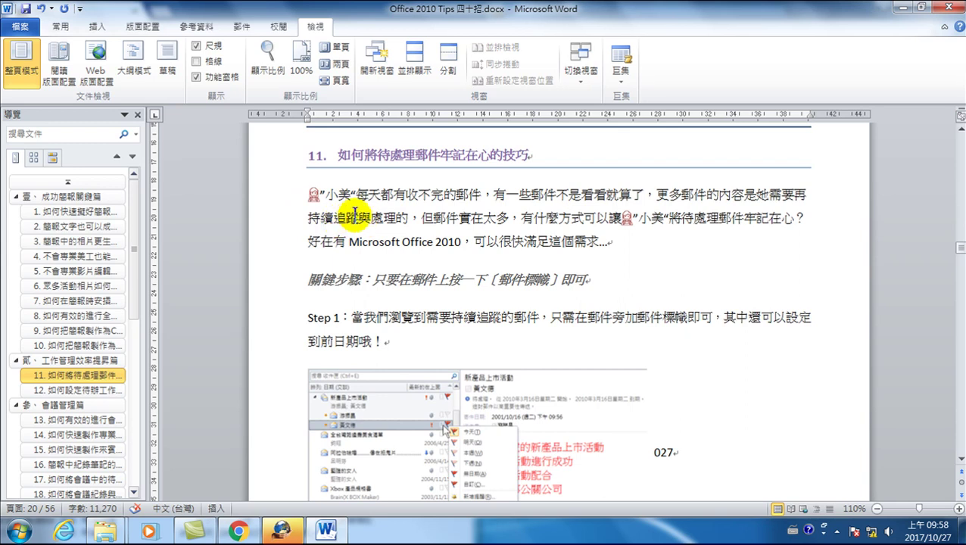
Step: Bring up the Modify Style dialog for 內文 and its Format categories list
click(60, 26)
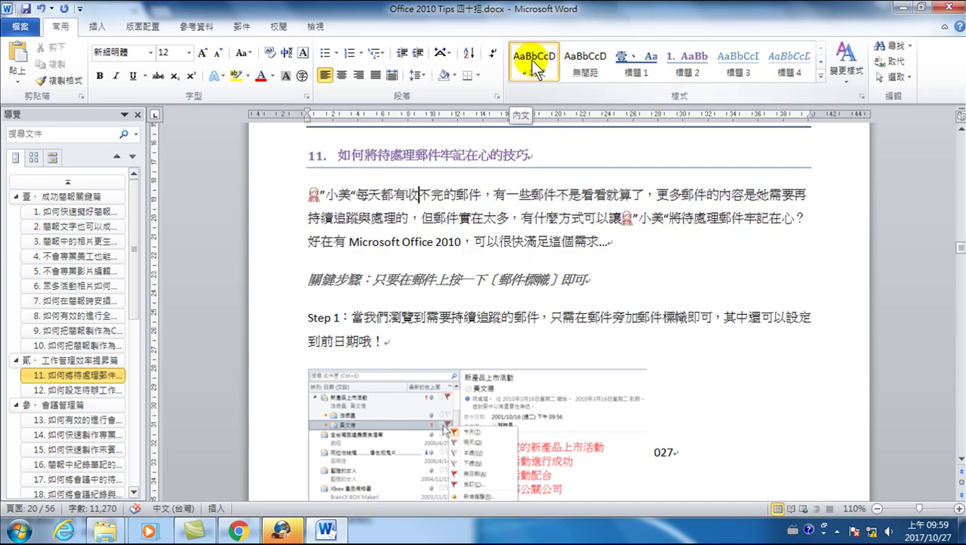
right_click(533, 63)
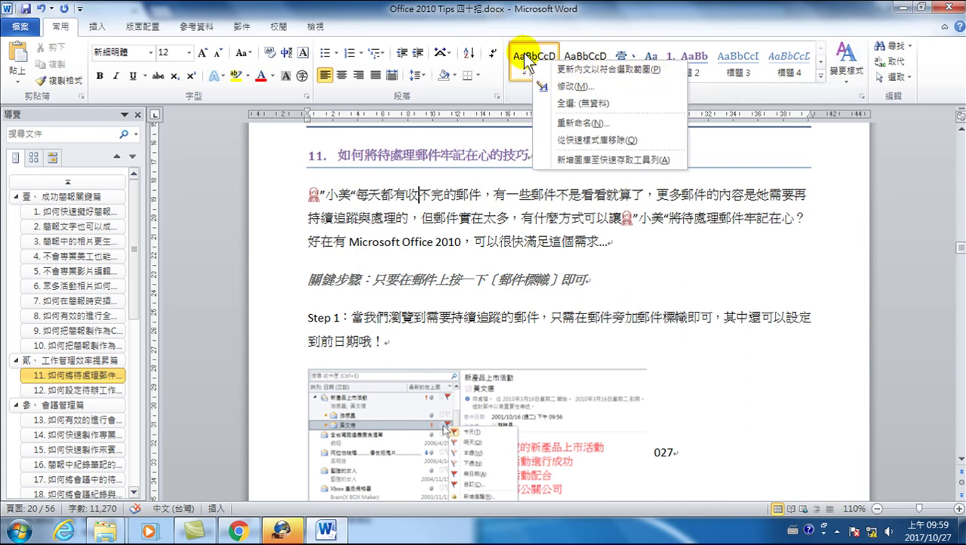
click(577, 88)
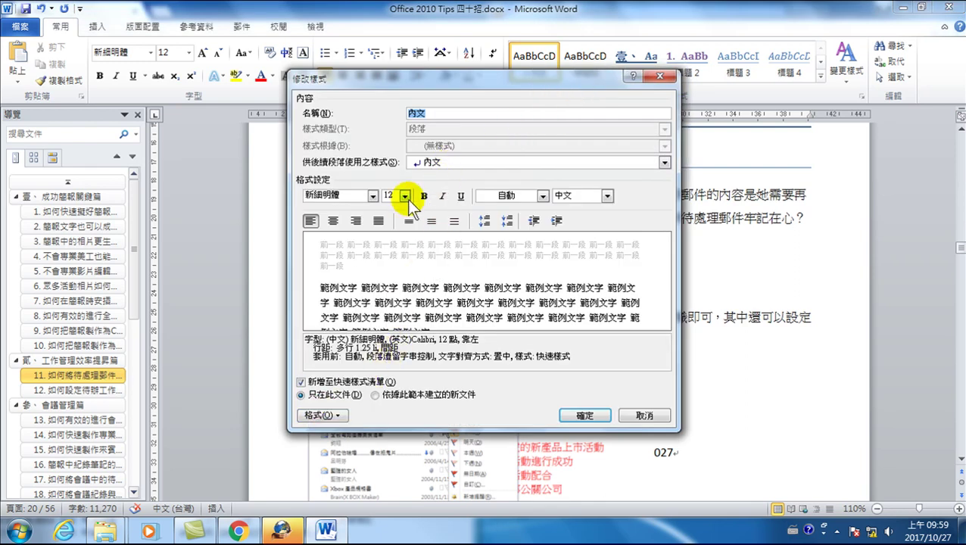
click(318, 415)
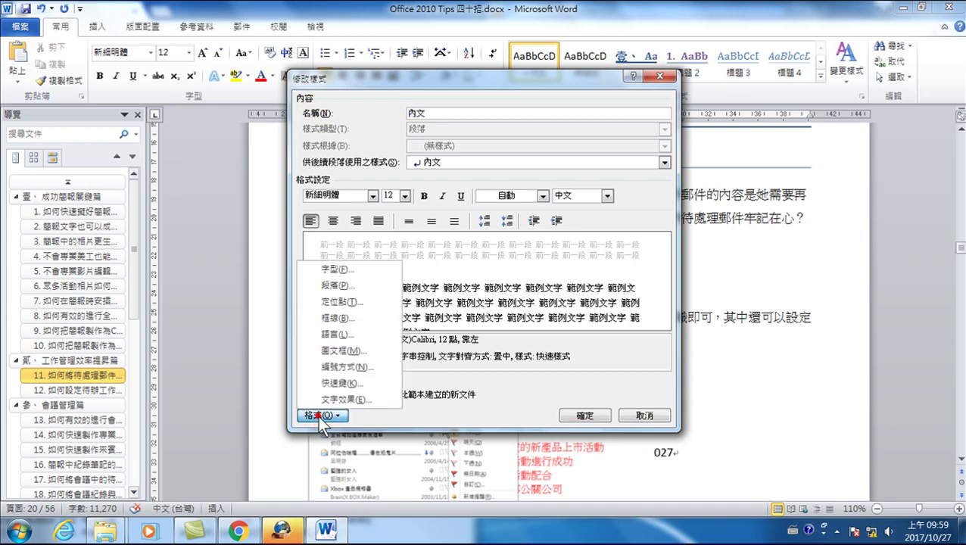
Step: Set the 內文 paragraph format to 0 lines spacing before and single line spacing
click(344, 286)
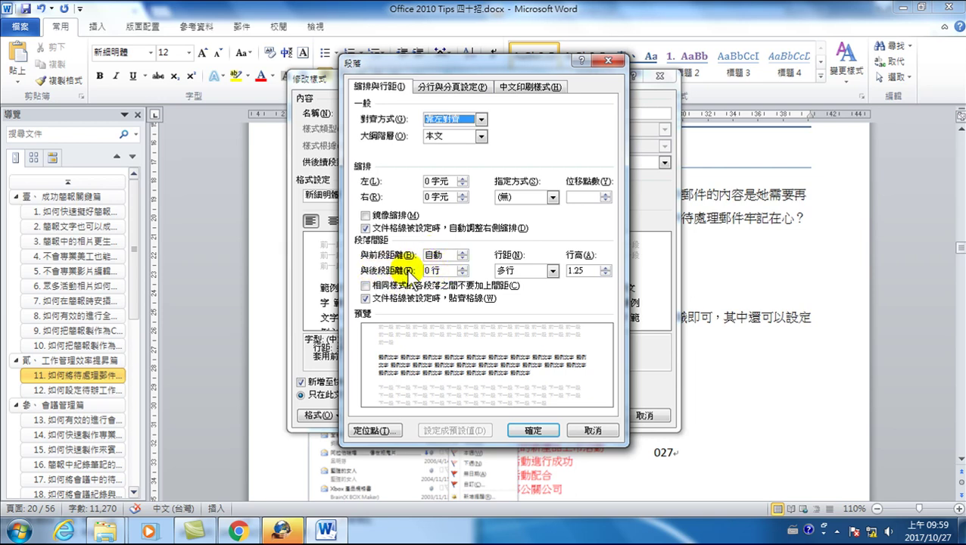
click(462, 252)
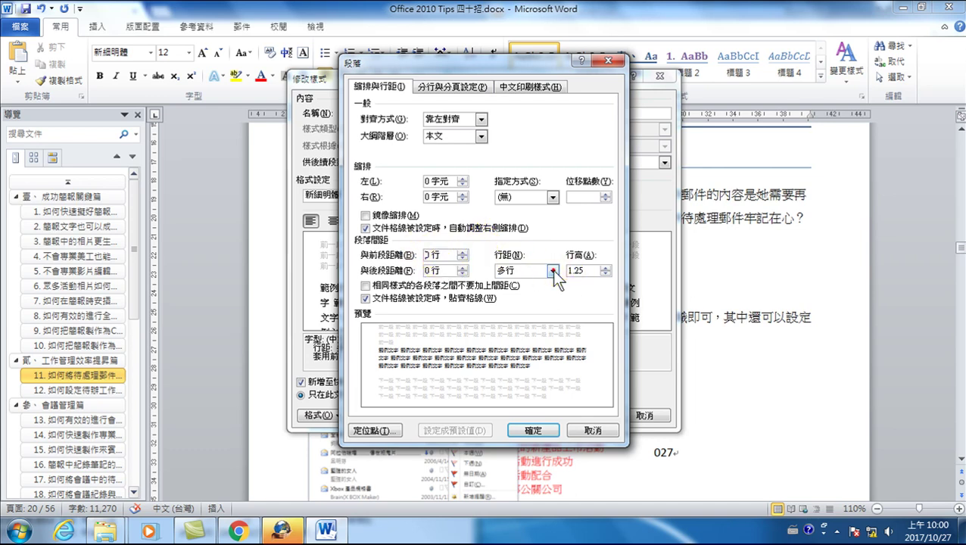
click(553, 270)
click(522, 284)
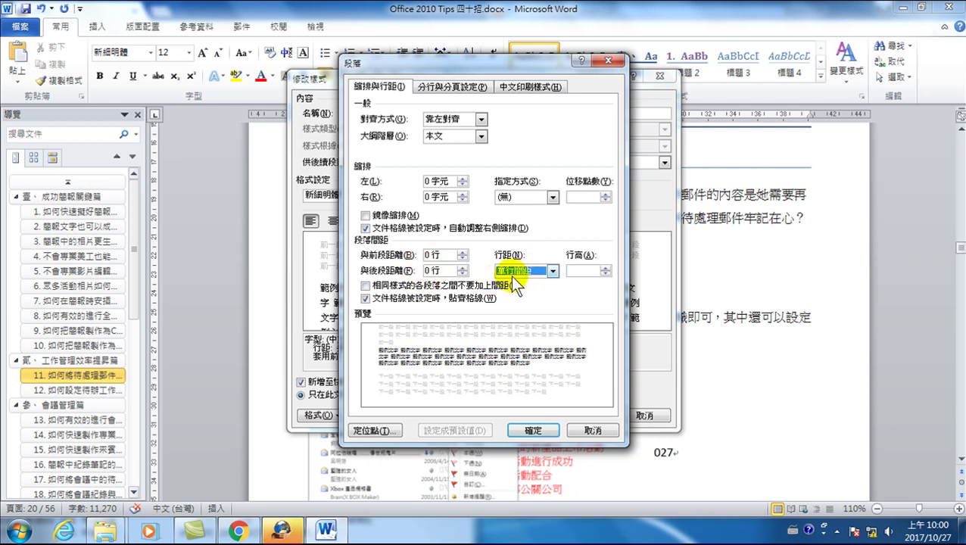
Step: Apply the single-spaced 內文 style changes and scroll to section 17
click(544, 424)
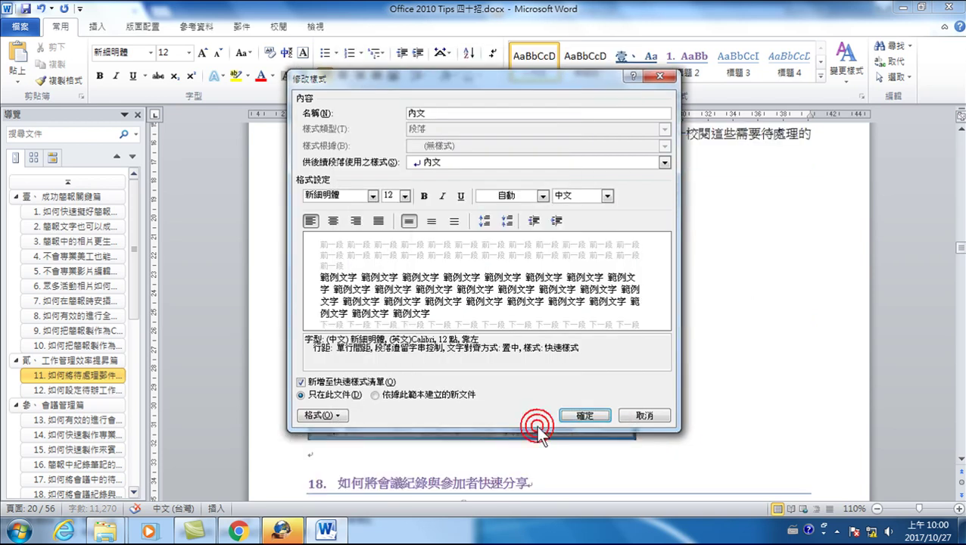
click(582, 411)
scroll(530, 252, up, 5)
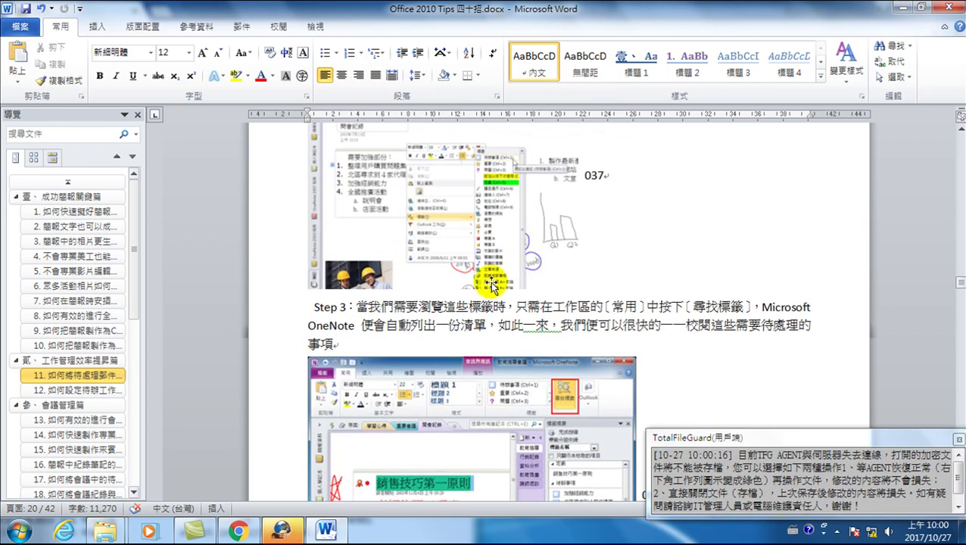
triple_click(374, 310)
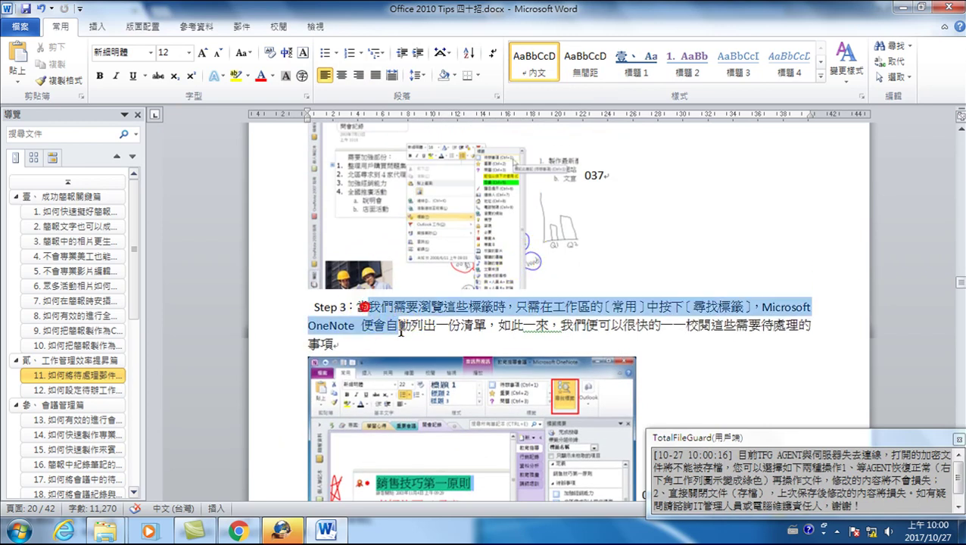
scroll(439, 310, up, 6)
scroll(439, 310, up, 3)
scroll(389, 274, up, 4)
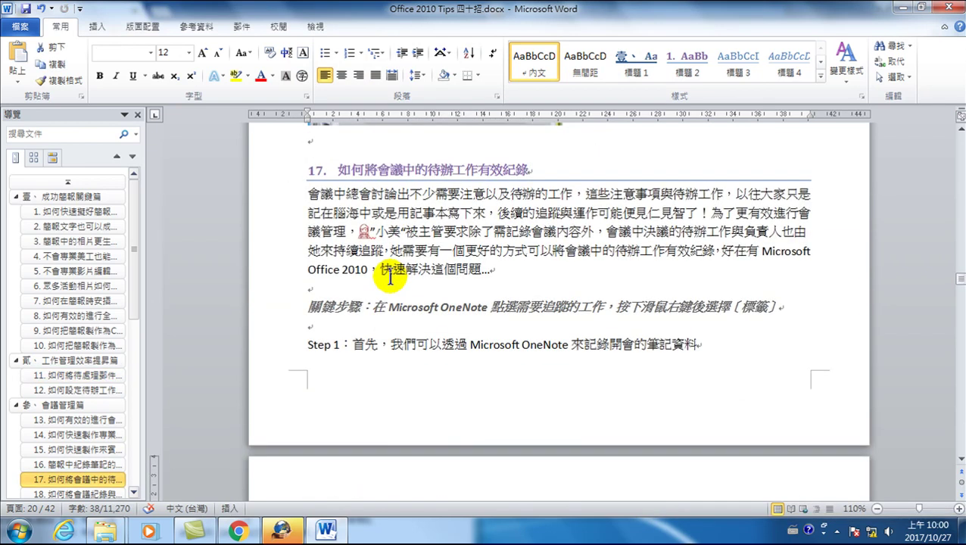
Step: Delete the blank lines above 關鍵步驟 and Step 1 in section 17, then check the opening paragraph
click(280, 290)
key(Delete)
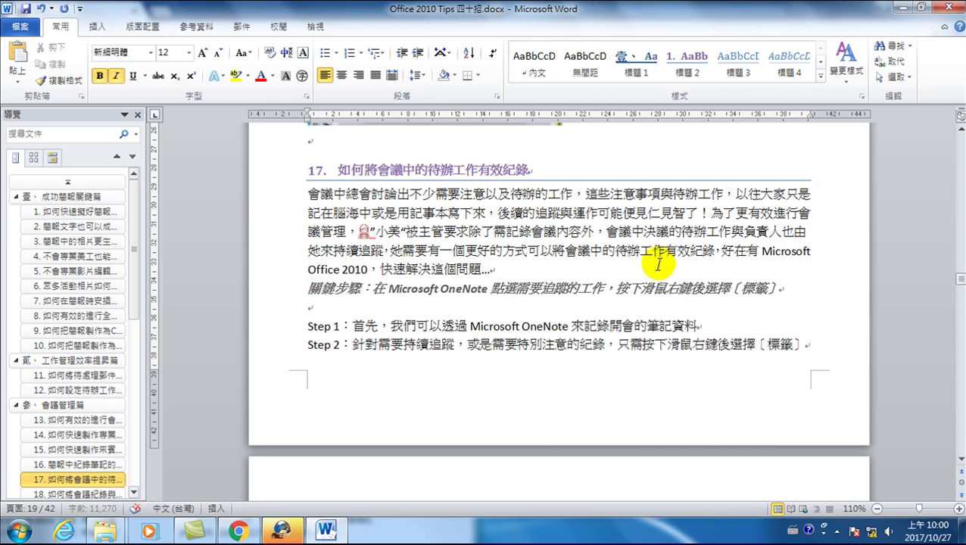
click(283, 308)
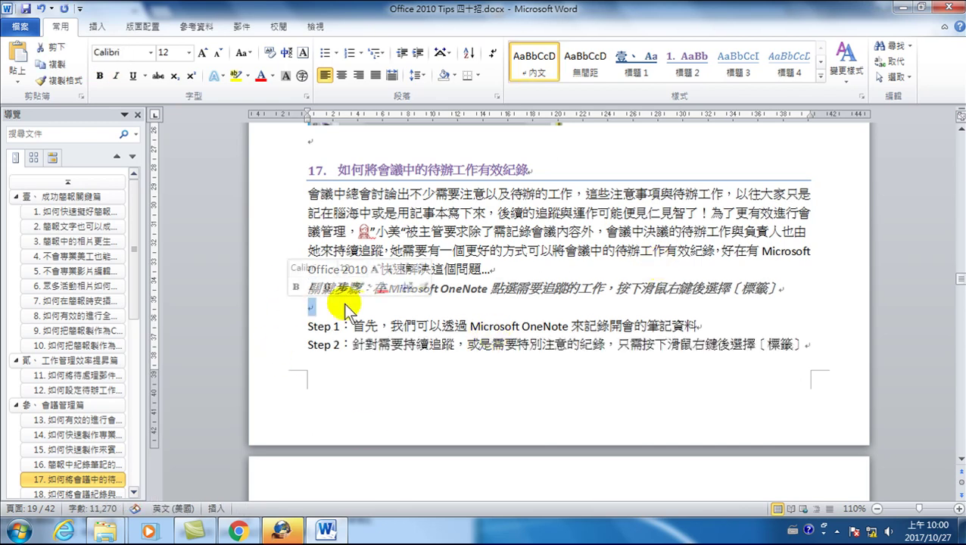
key(Delete)
click(432, 212)
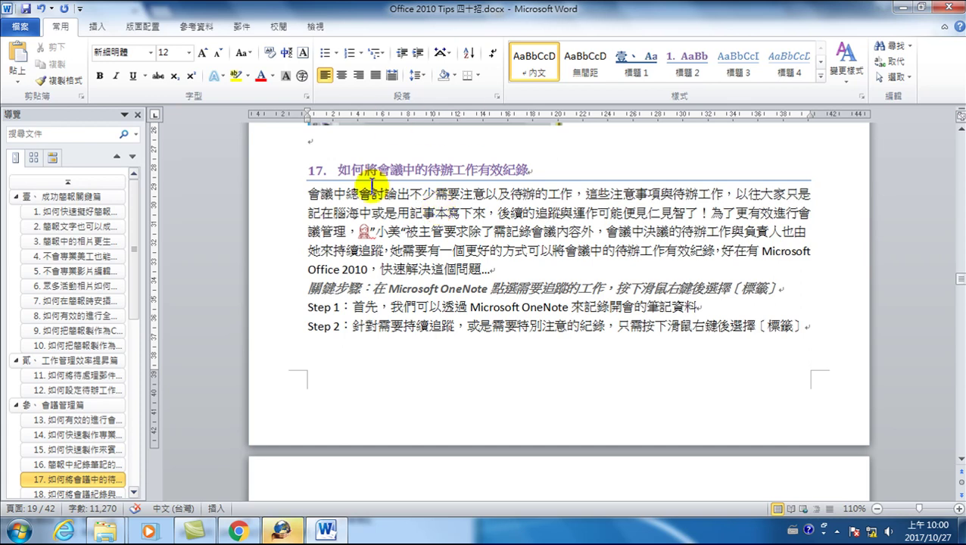
drag(290, 195, 282, 271)
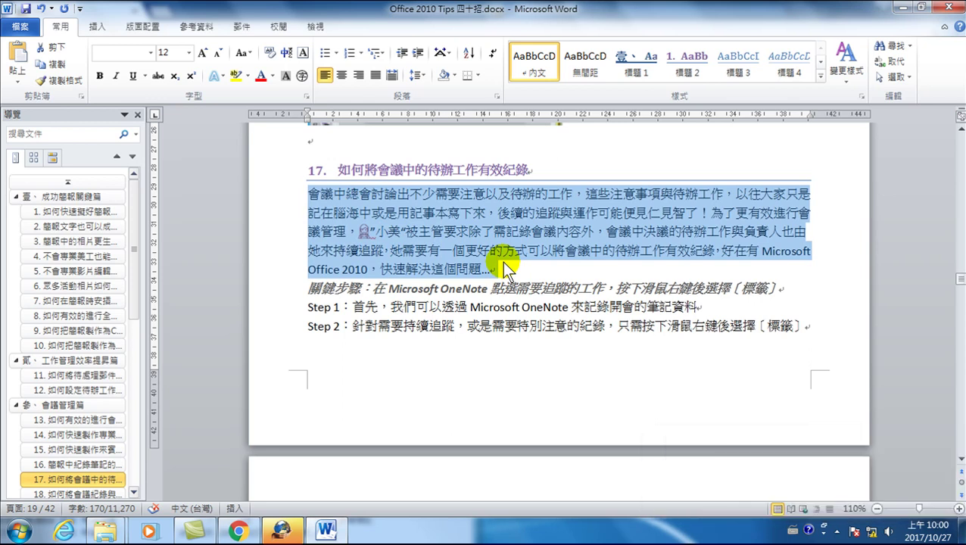
click(399, 224)
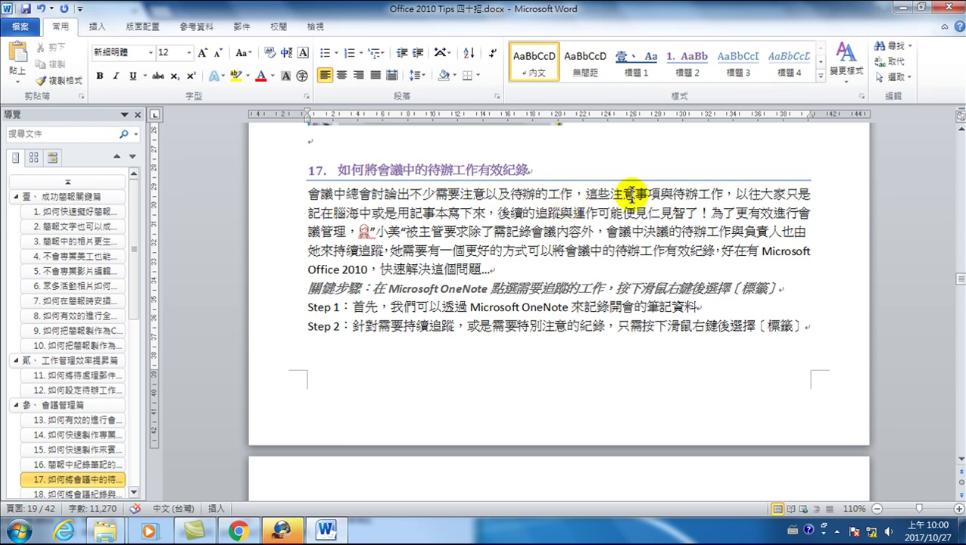
Step: Change the 內文 style's spacing before paragraphs to Auto, keeping single line spacing
right_click(538, 61)
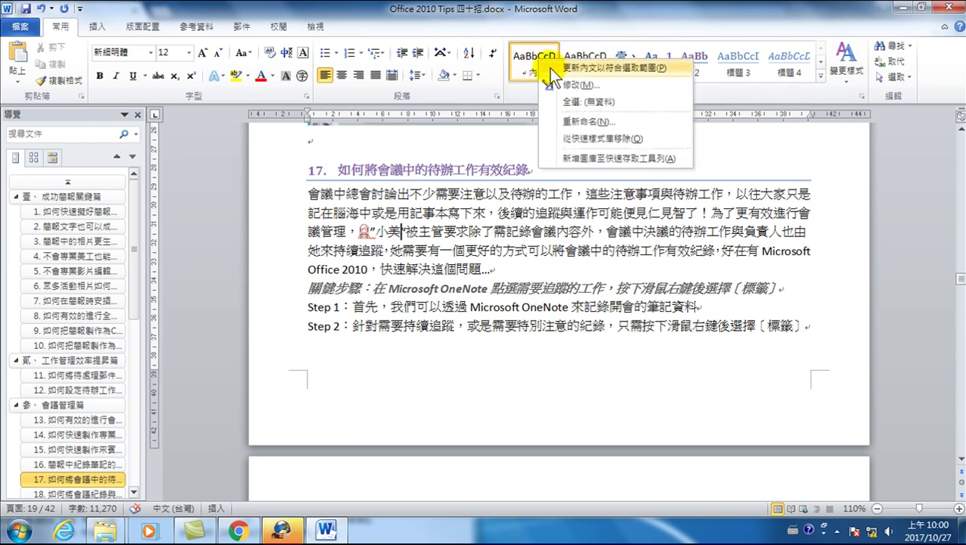
click(574, 85)
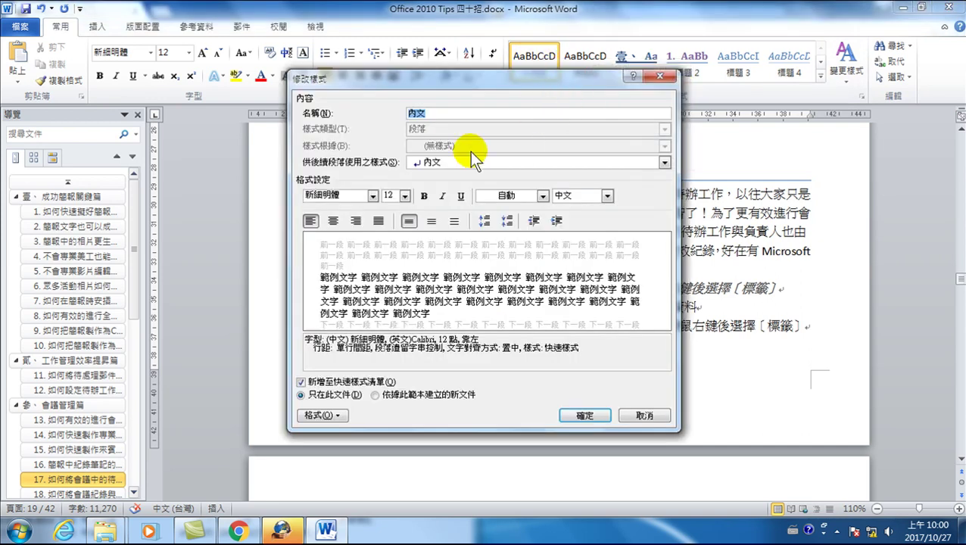
click(319, 415)
click(343, 285)
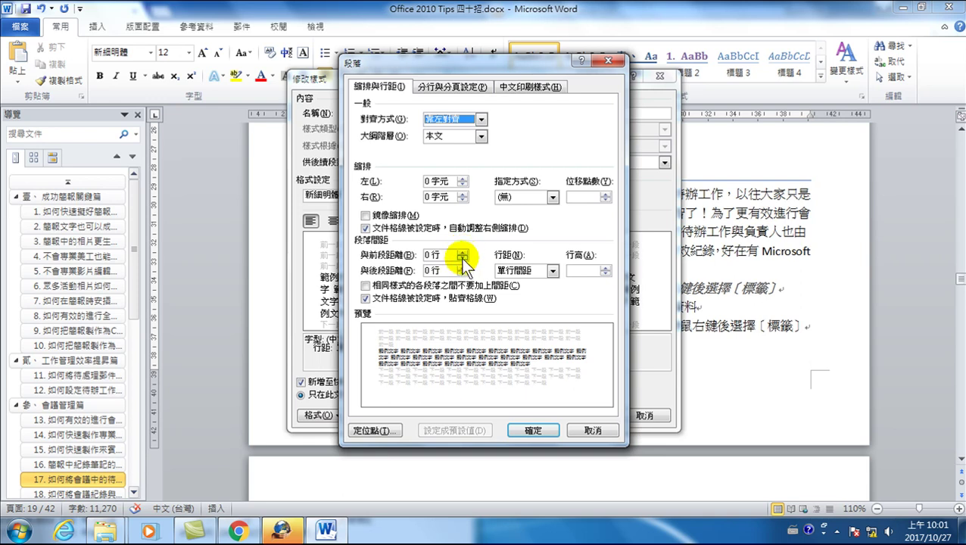
click(462, 258)
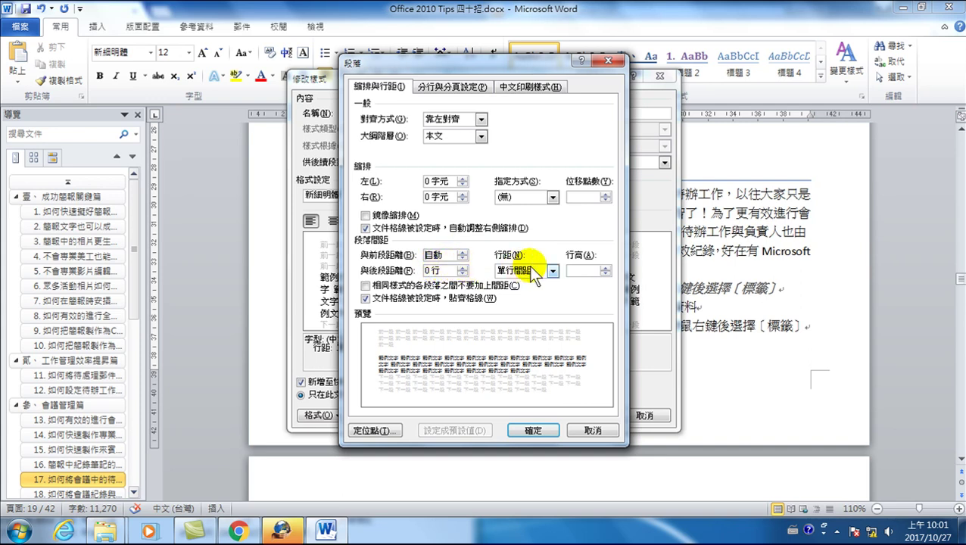
click(534, 431)
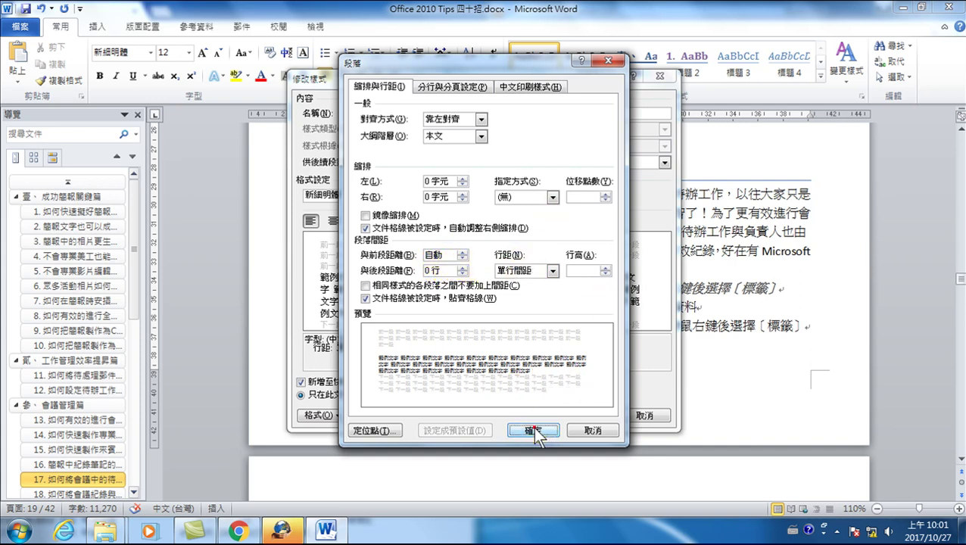
click(567, 415)
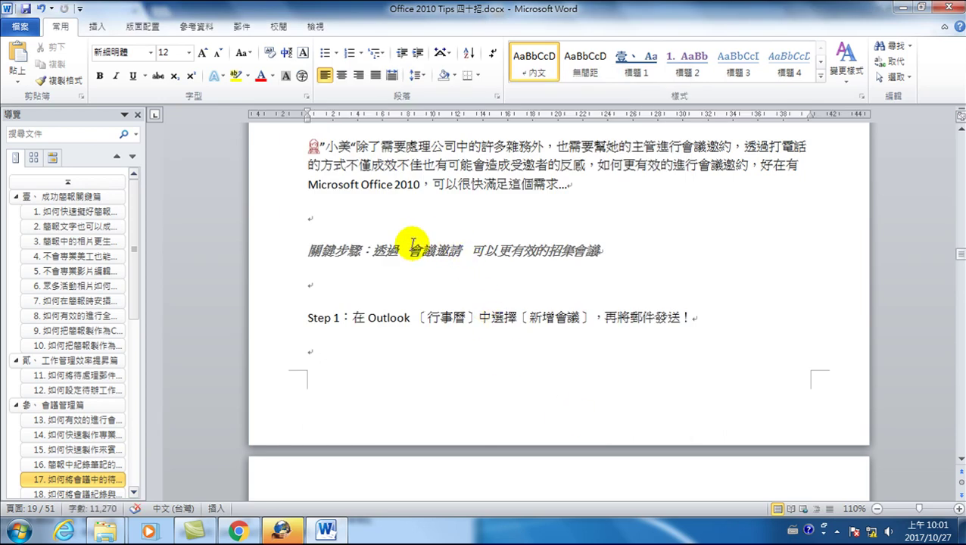
scroll(412, 244, up, 3)
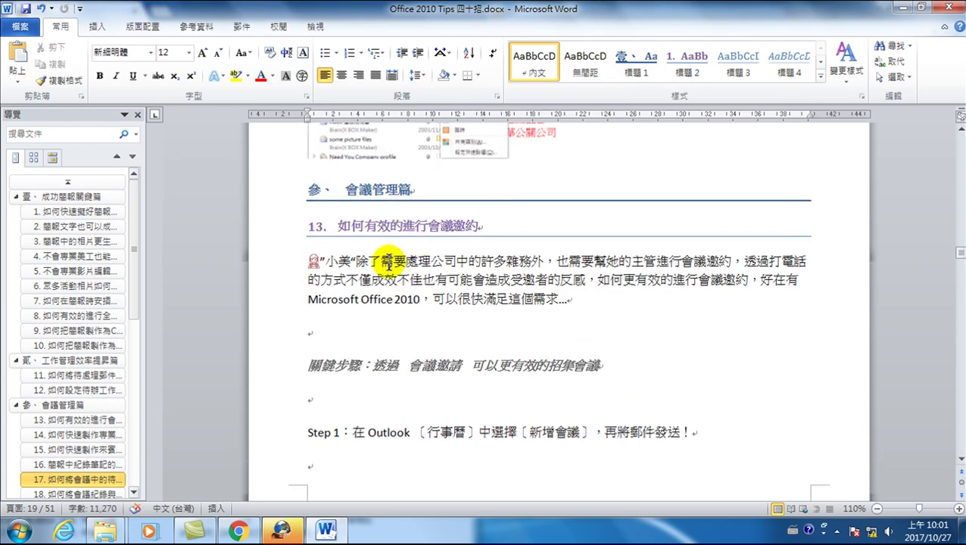
double_click(282, 269)
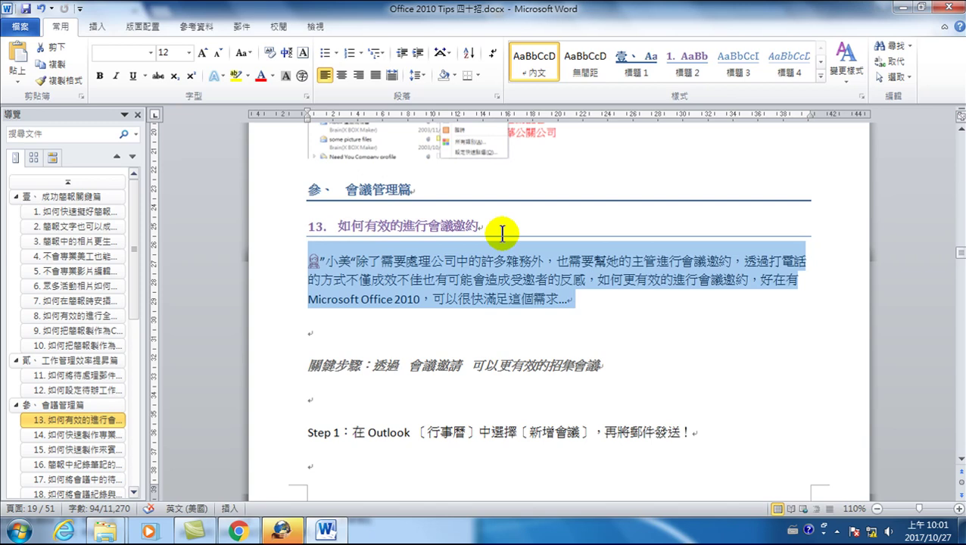
drag(431, 261, 468, 261)
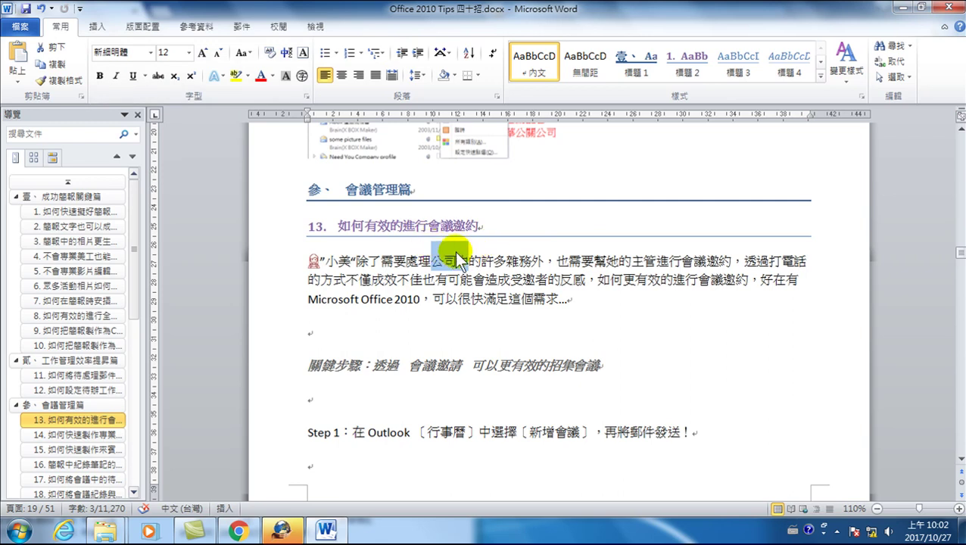
double_click(292, 260)
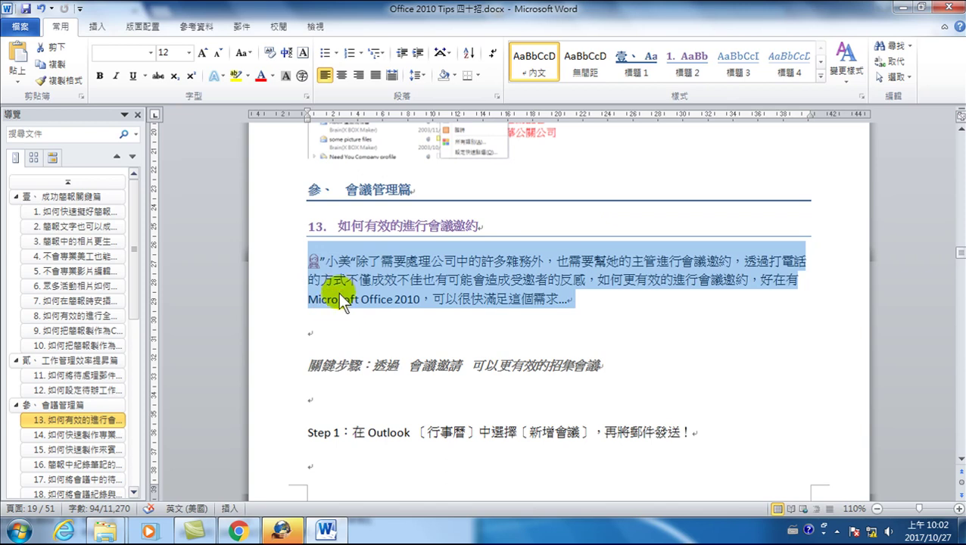
click(280, 365)
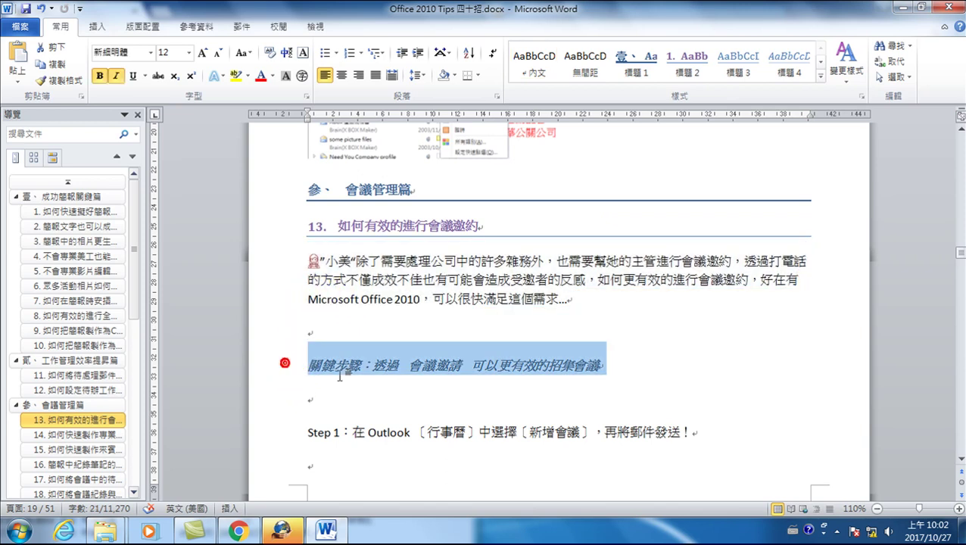
click(282, 433)
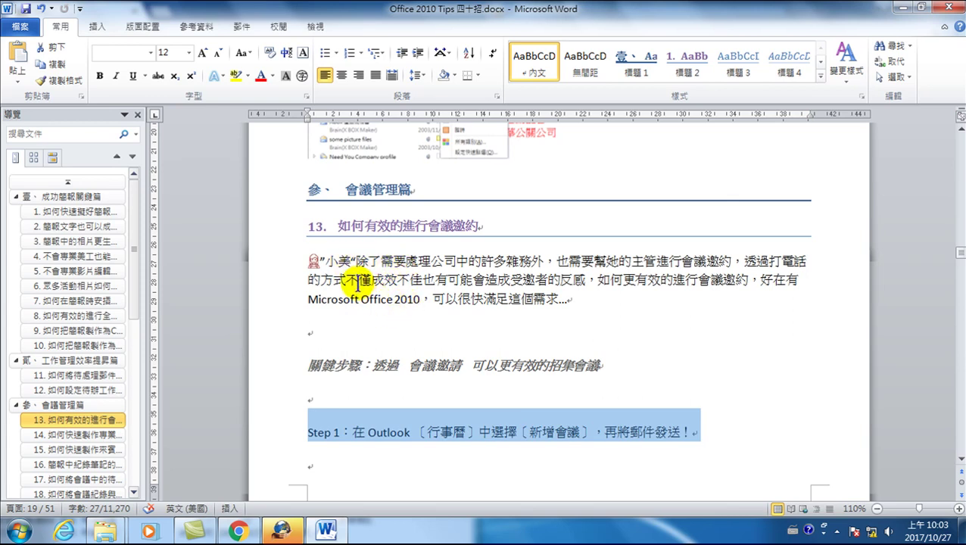
scroll(356, 285, up, 2)
scroll(361, 292, up, 6)
scroll(361, 292, up, 2)
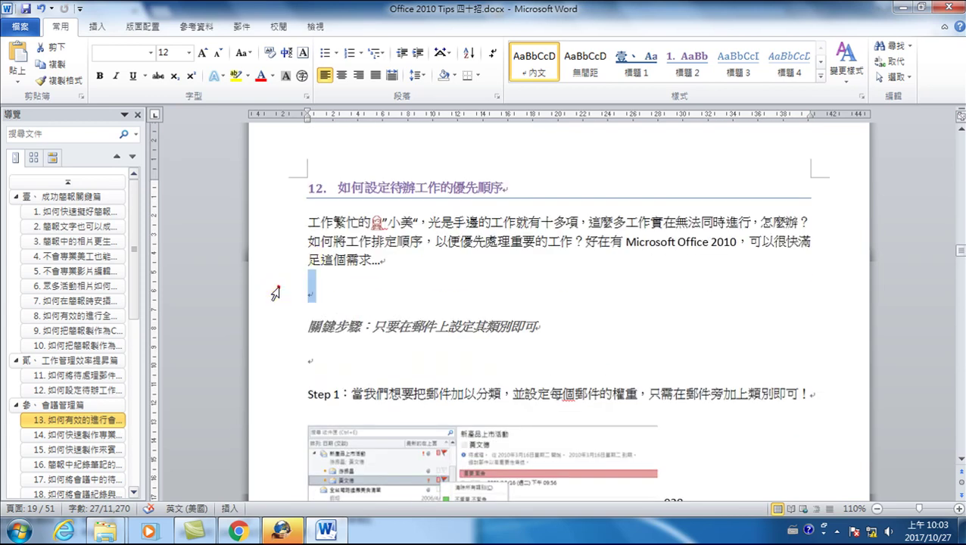
Step: Delete the blank line between the 關鍵步驟 line and Step 1 in section 12
click(304, 294)
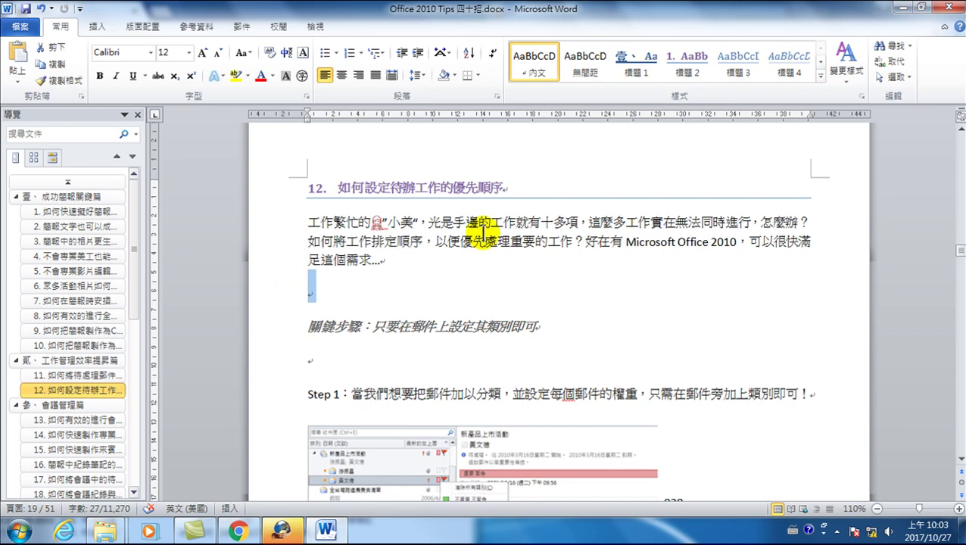
click(263, 339)
click(263, 337)
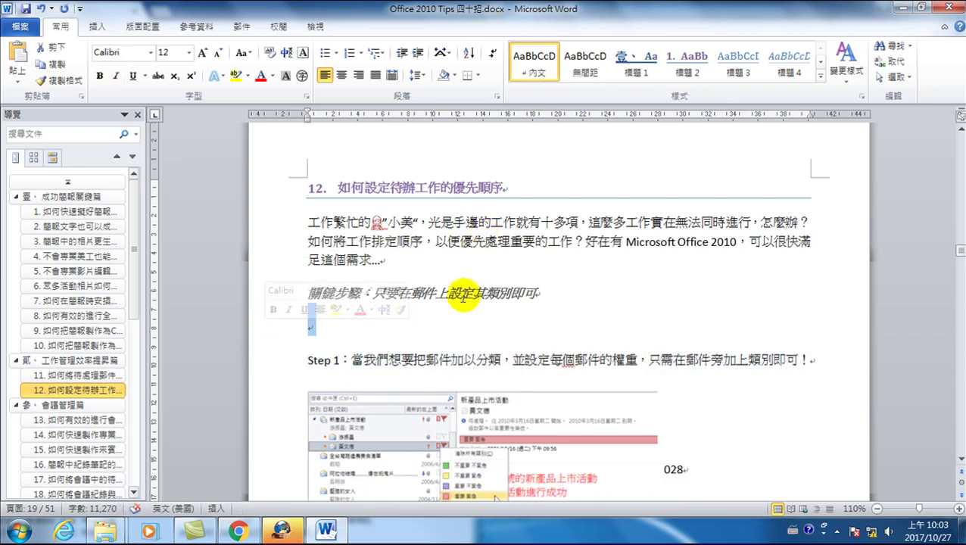
key(BackSpace)
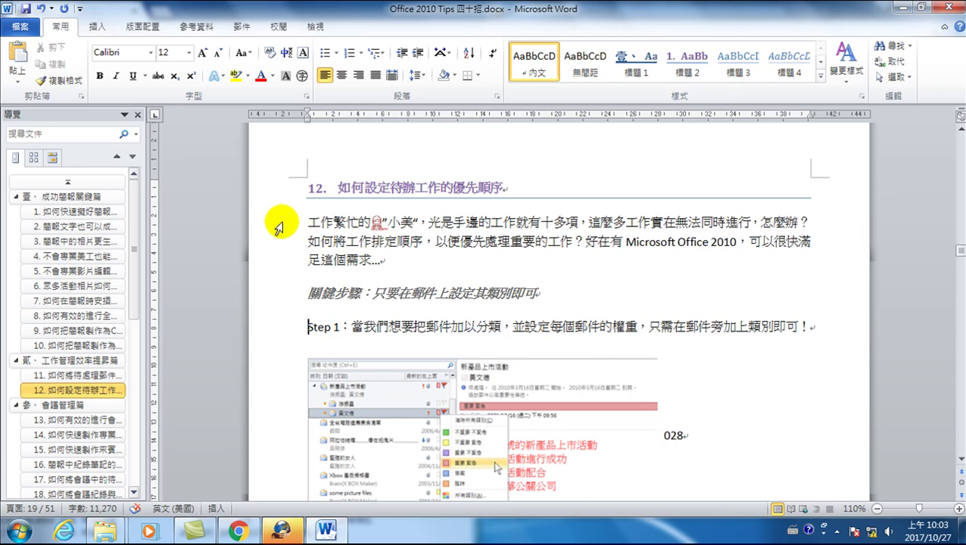
Step: Select the intro paragraph, 關鍵步驟 line and Step 1 to check their spacing
double_click(277, 224)
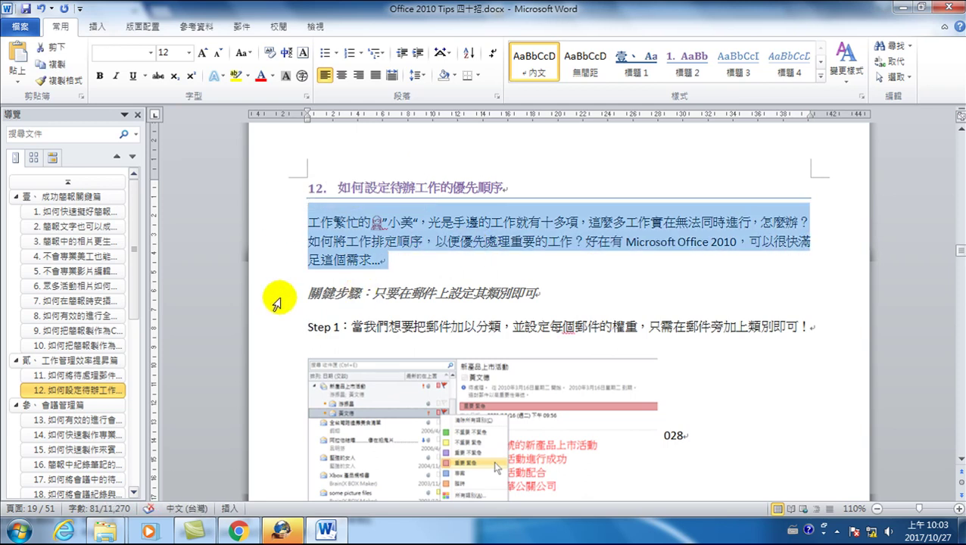
click(280, 294)
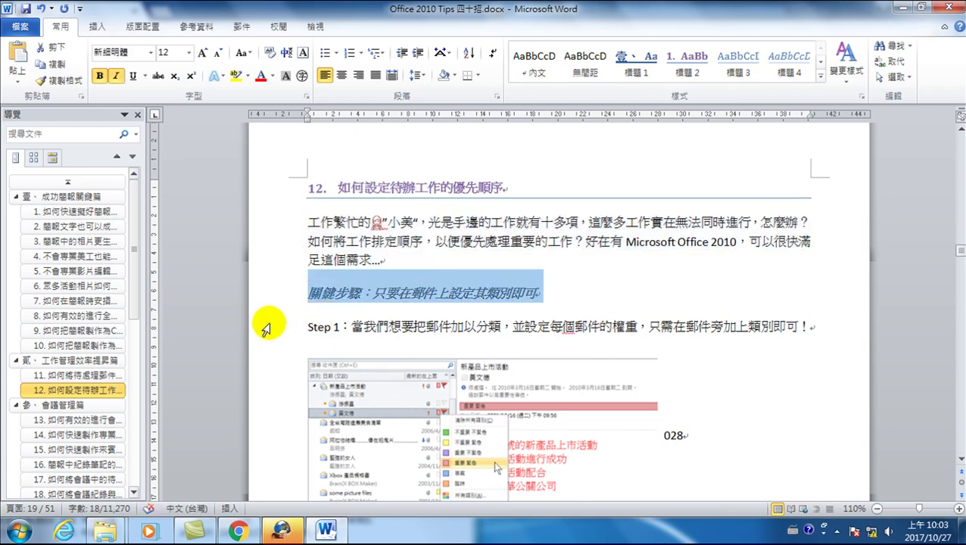
click(262, 326)
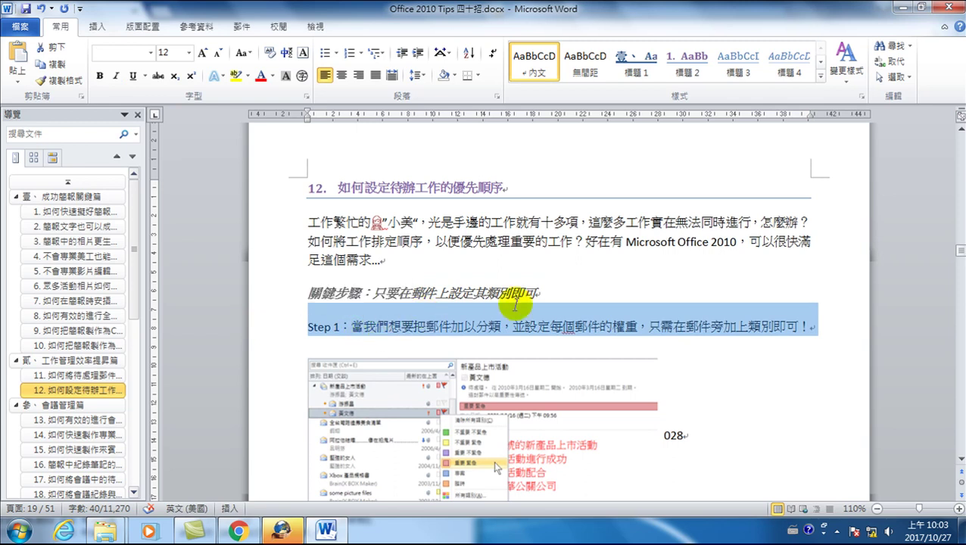
click(453, 222)
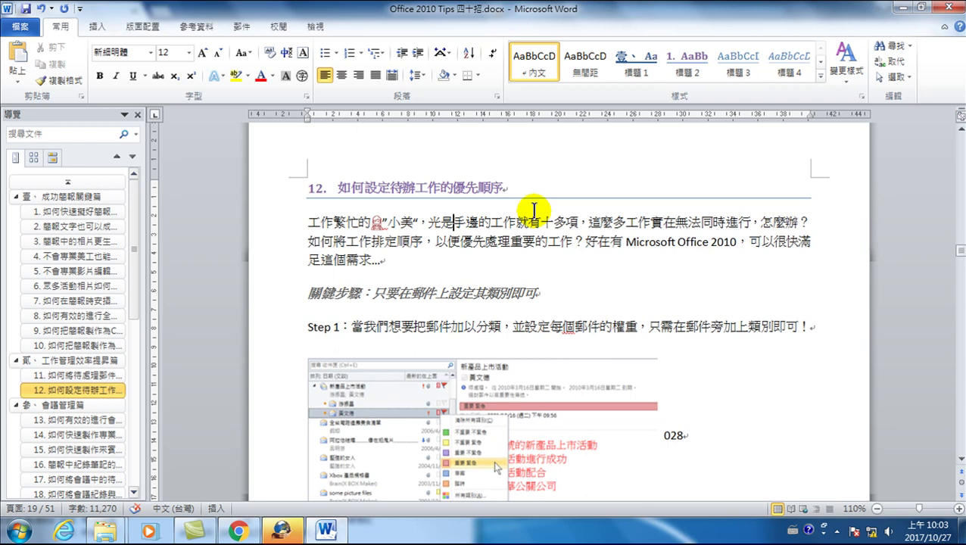
Step: Change the 內文 style's line spacing to multiple 1.25 and save the style
right_click(540, 63)
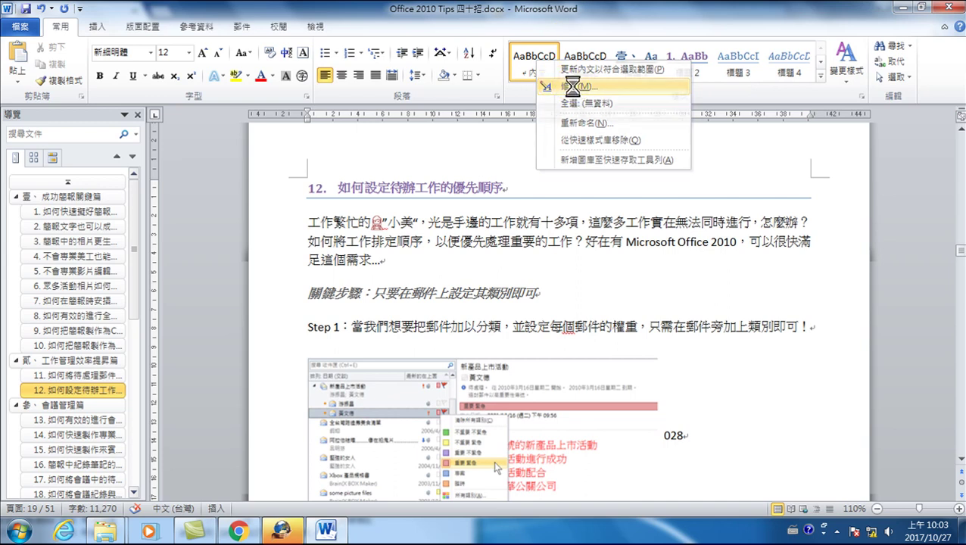
click(568, 87)
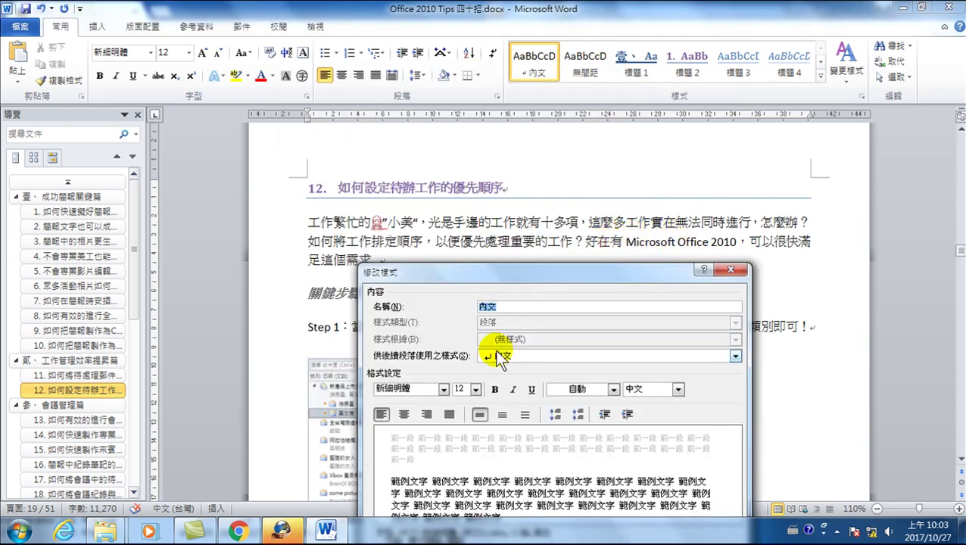
drag(492, 272, 536, 145)
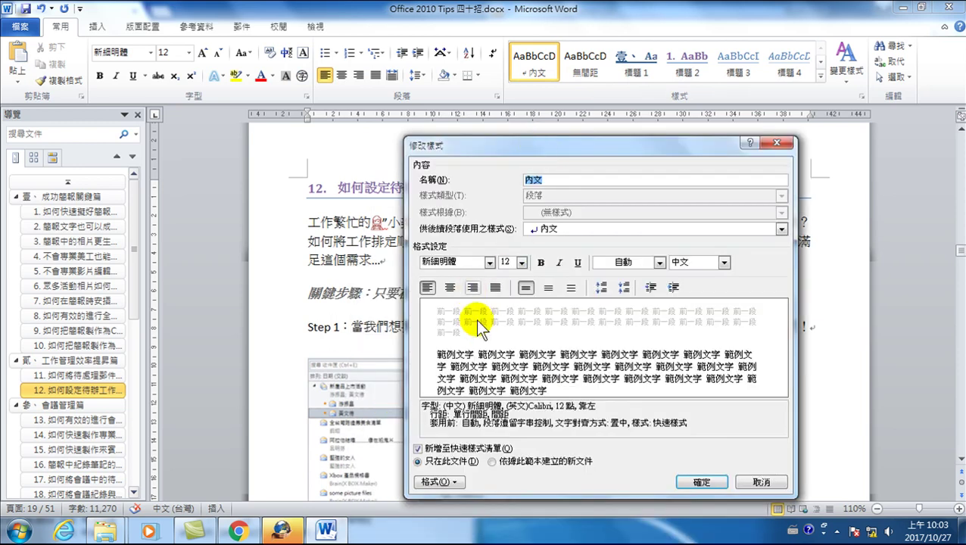
click(435, 482)
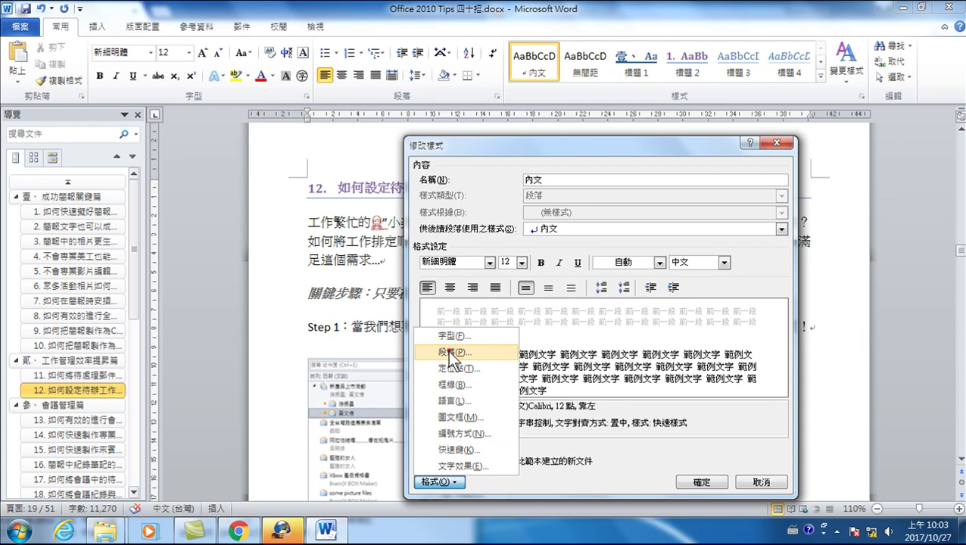
click(458, 353)
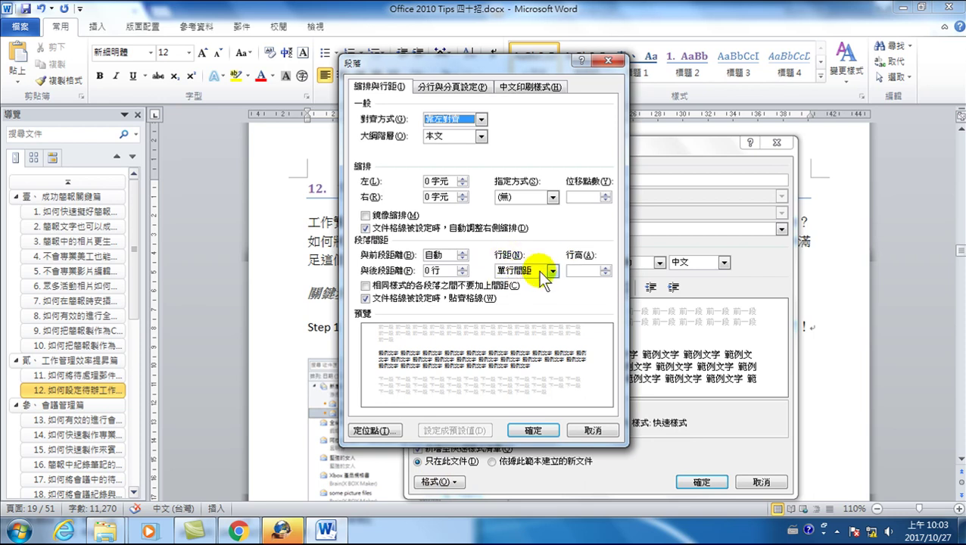
click(572, 271)
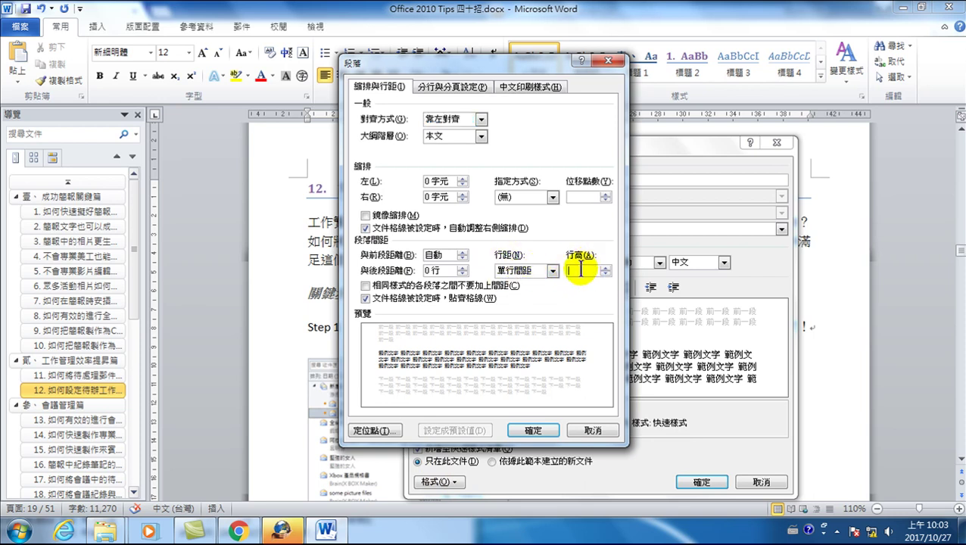
text(1.25)
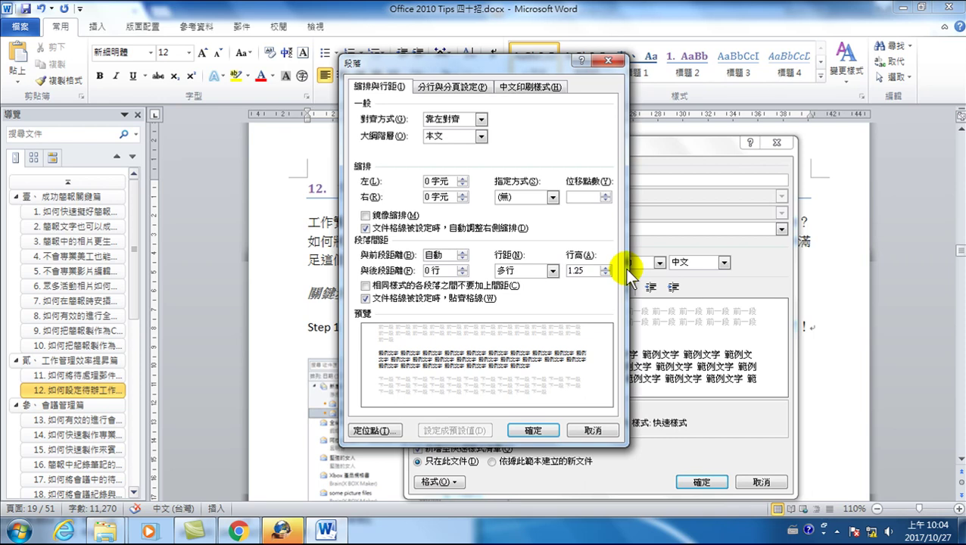
click(536, 431)
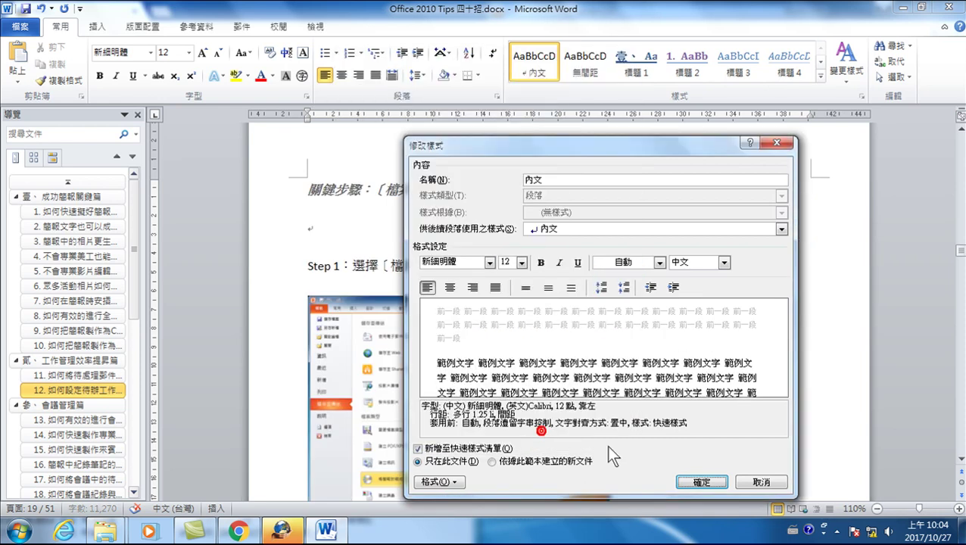
click(702, 482)
scroll(557, 300, down, 5)
Step: Delete the blank line after section 10's intro paragraph
scroll(557, 299, down, 3)
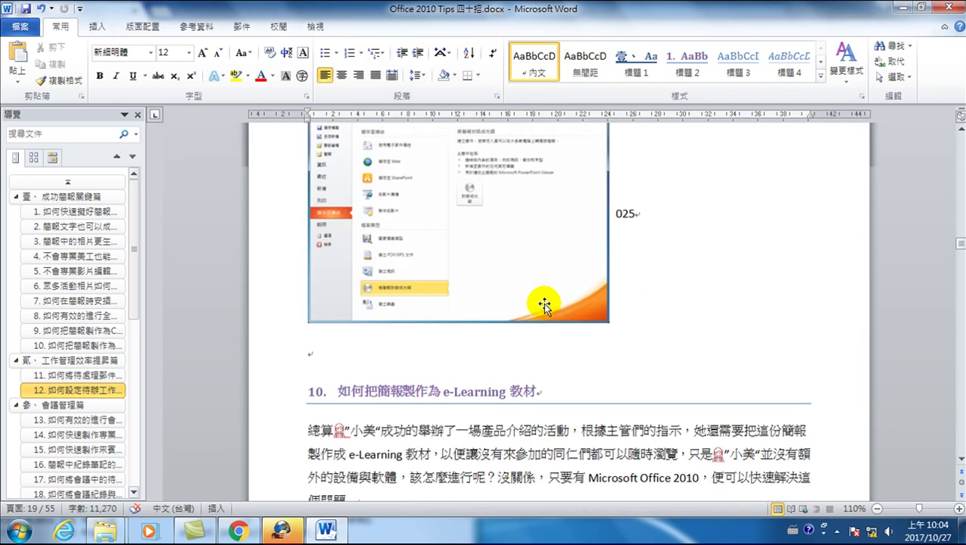
click(284, 387)
key(Delete)
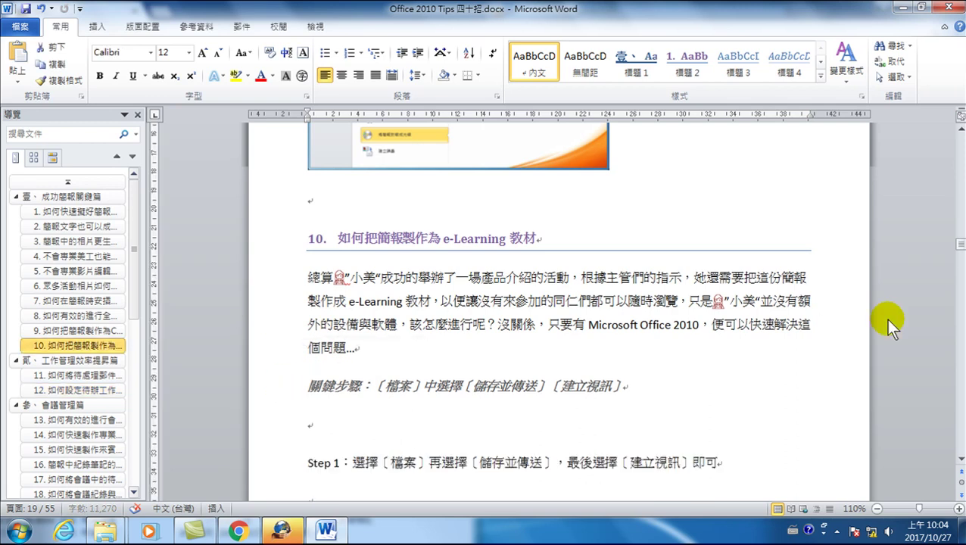
Step: Select section 10's intro paragraph to check its line spacing
drag(391, 279, 410, 301)
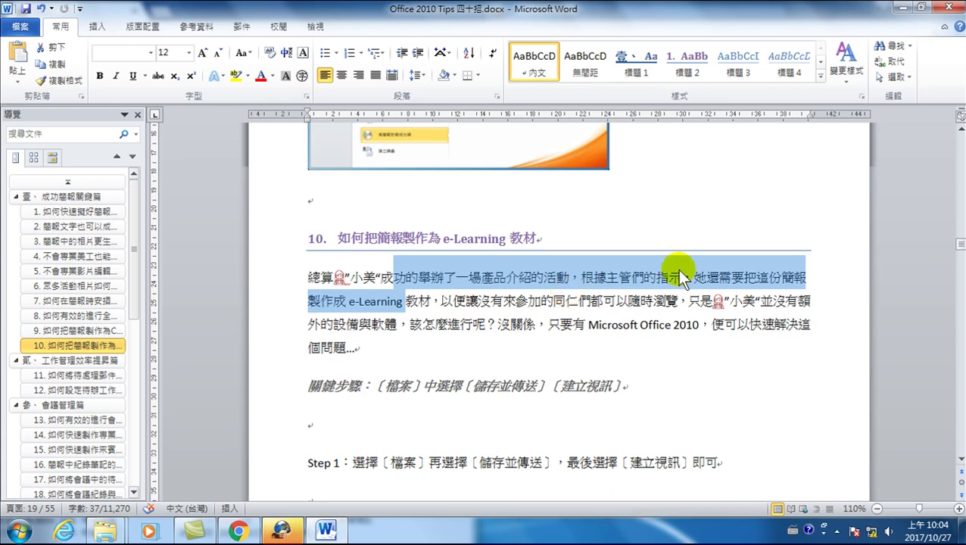
click(505, 299)
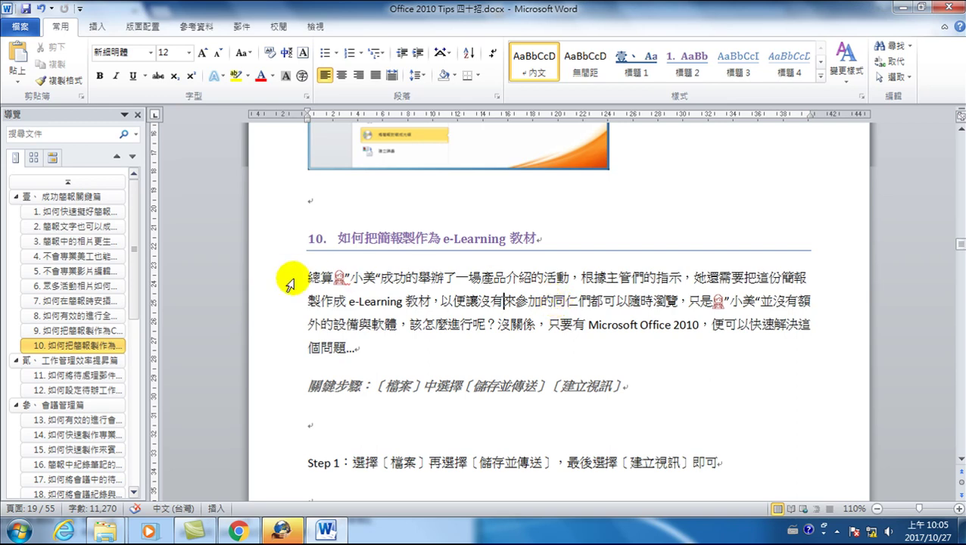
drag(282, 277, 302, 353)
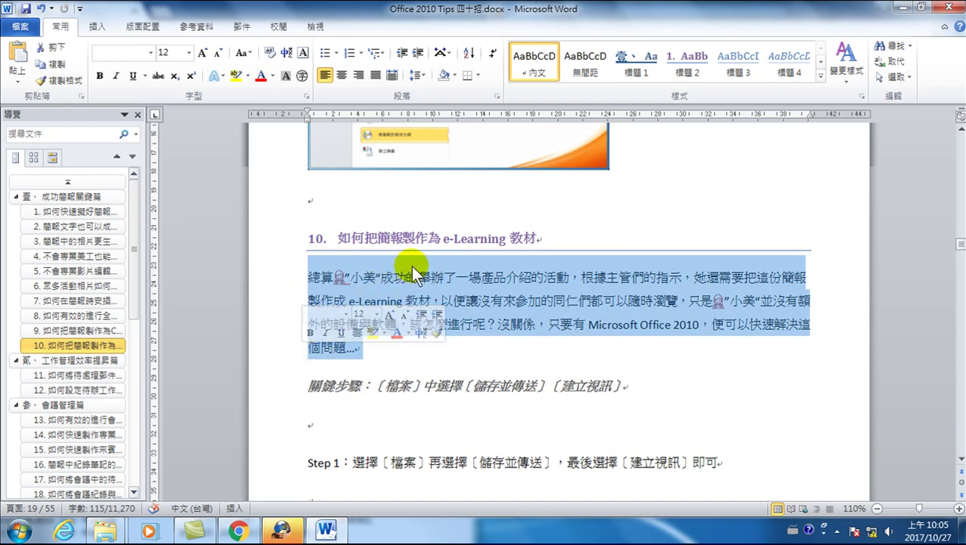
click(517, 301)
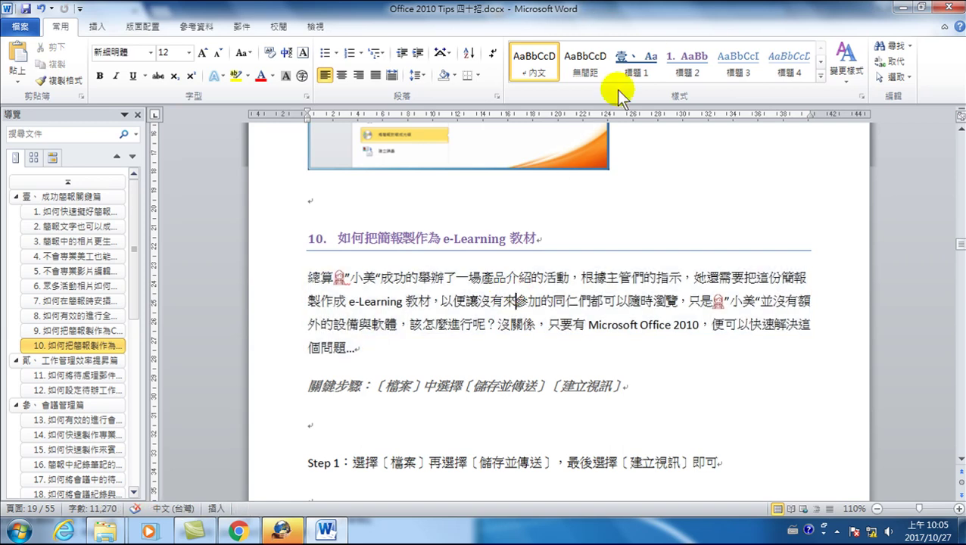